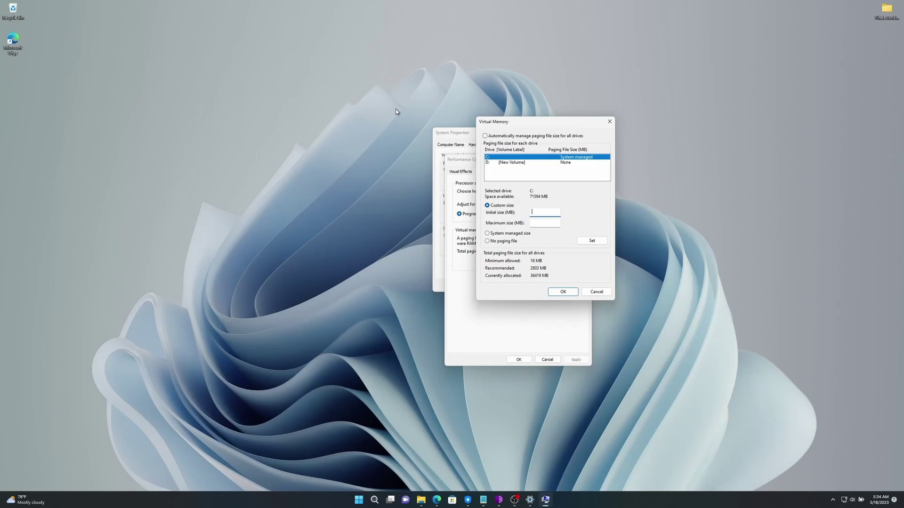
Open File Explorer, go to This PC and open its properties.
{"action": "key", "text": "super+e"}
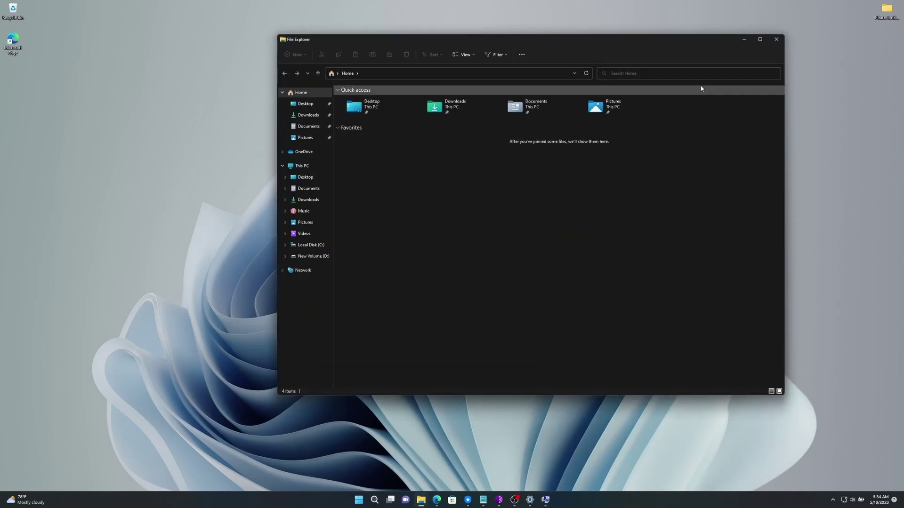
{"action": "left_click", "coordinate": [306, 168]}
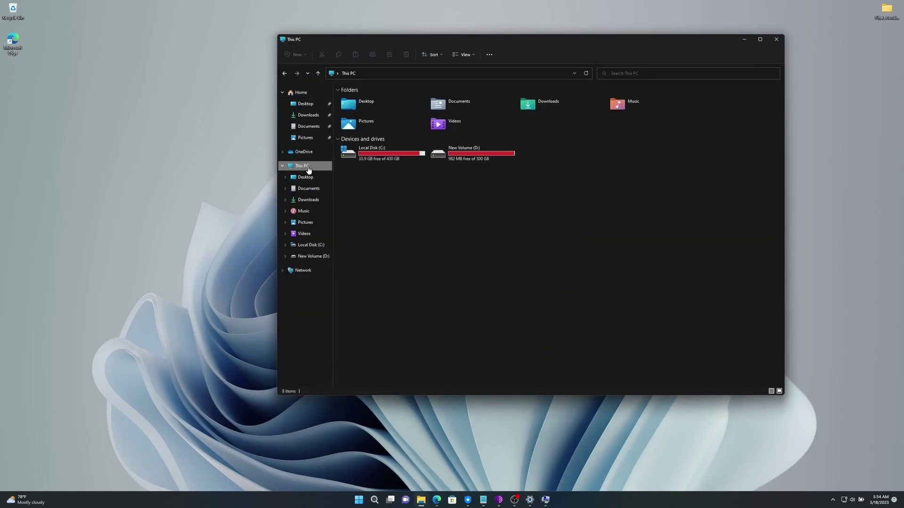
{"action": "right_click", "coordinate": [309, 170]}
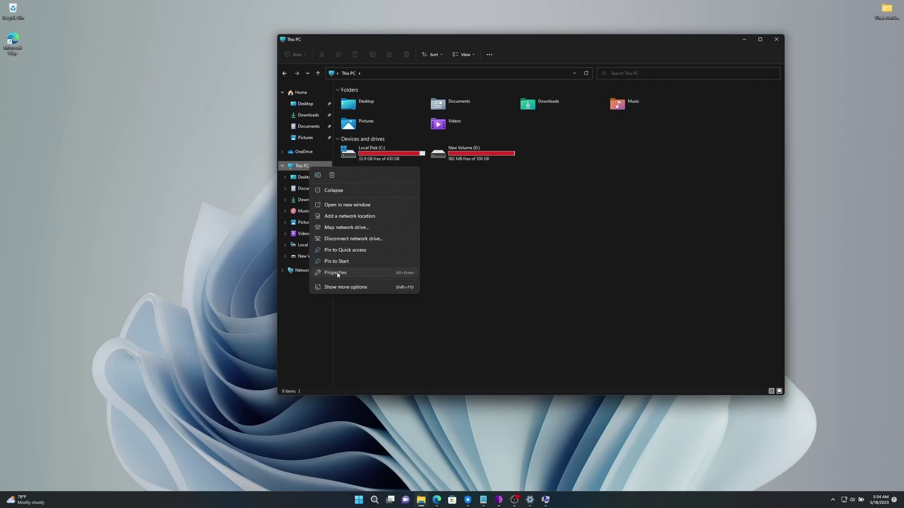
{"action": "left_click", "coordinate": [339, 272]}
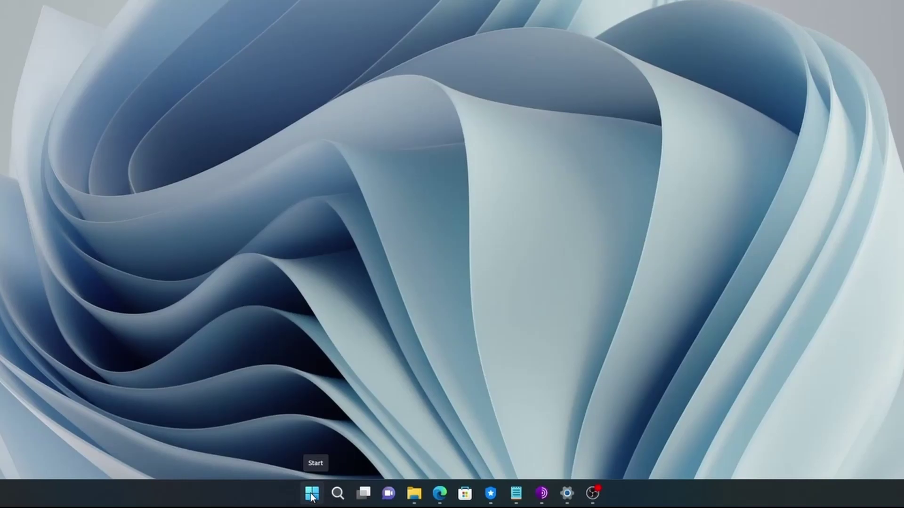
Run the command temp to view the Windows Temp folder, enlarge its window, and close it.
{"action": "right_click", "coordinate": [312, 494]}
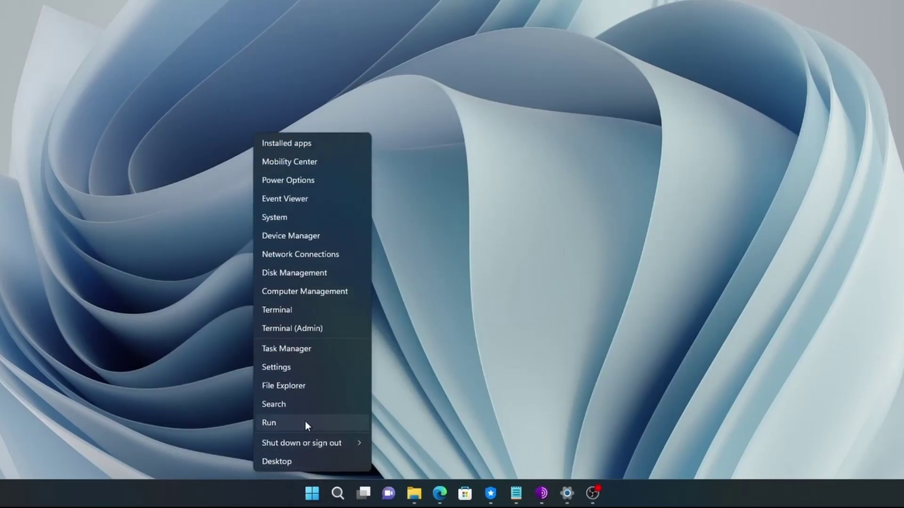
{"action": "left_click", "coordinate": [279, 425]}
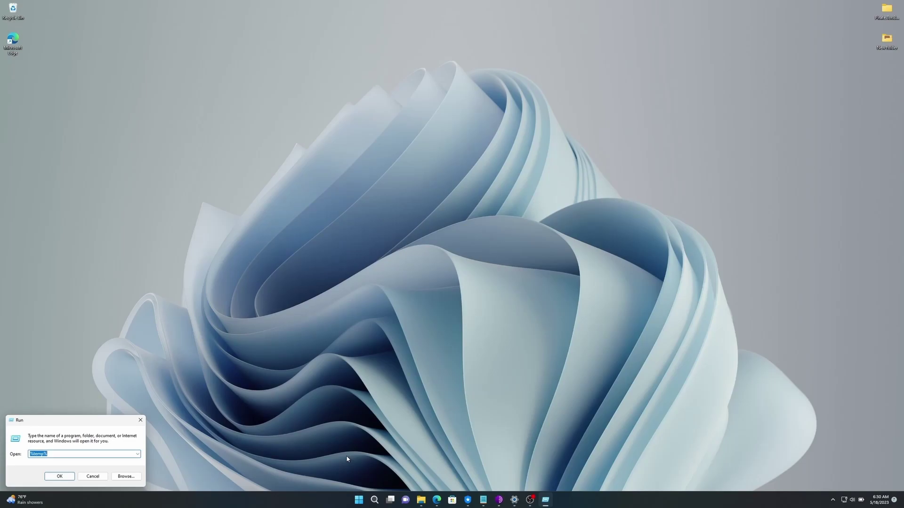
{"action": "left_click", "coordinate": [83, 453]}
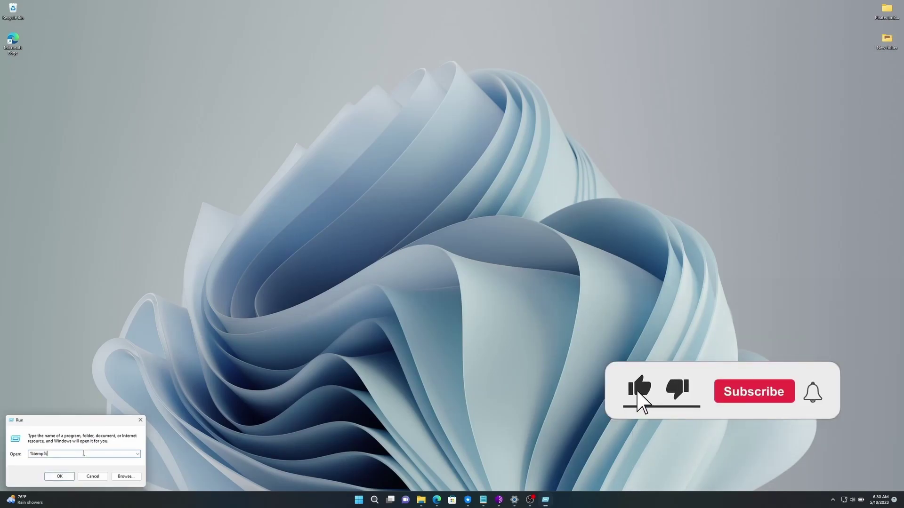
{"action": "key", "text": "BackSpace"}
{"action": "key", "text": "BackSpace"}
{"action": "key", "text": "BackSpace"}
{"action": "key", "text": "BackSpace"}
{"action": "key", "text": "BackSpace"}
{"action": "key", "text": "BackSpace"}
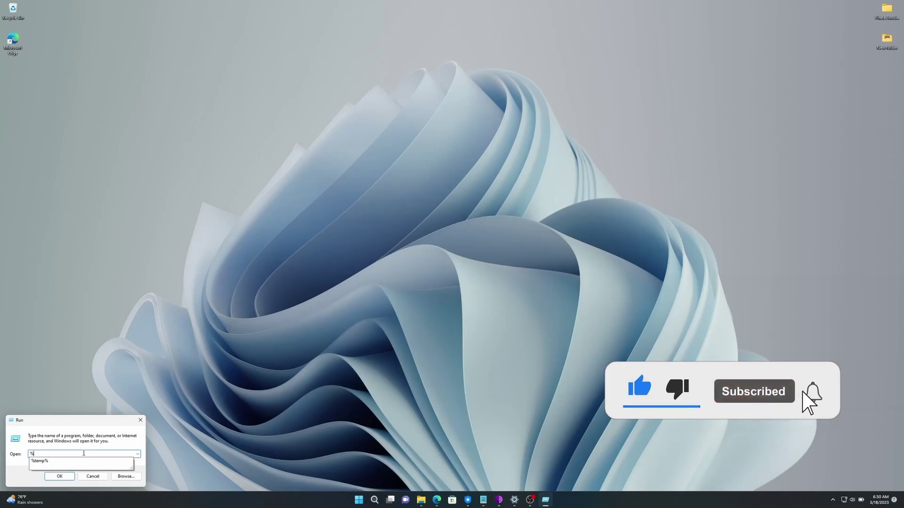
{"action": "type", "text": "temp"}
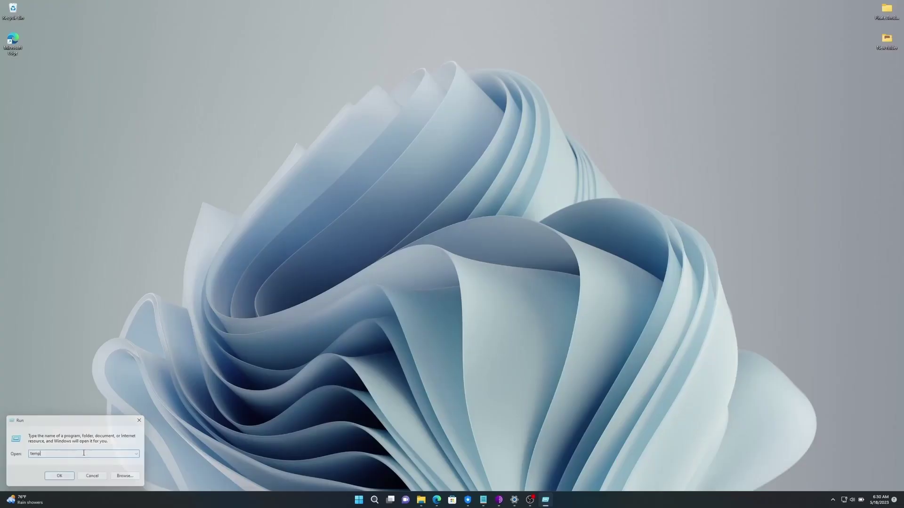
{"action": "key", "text": "Return"}
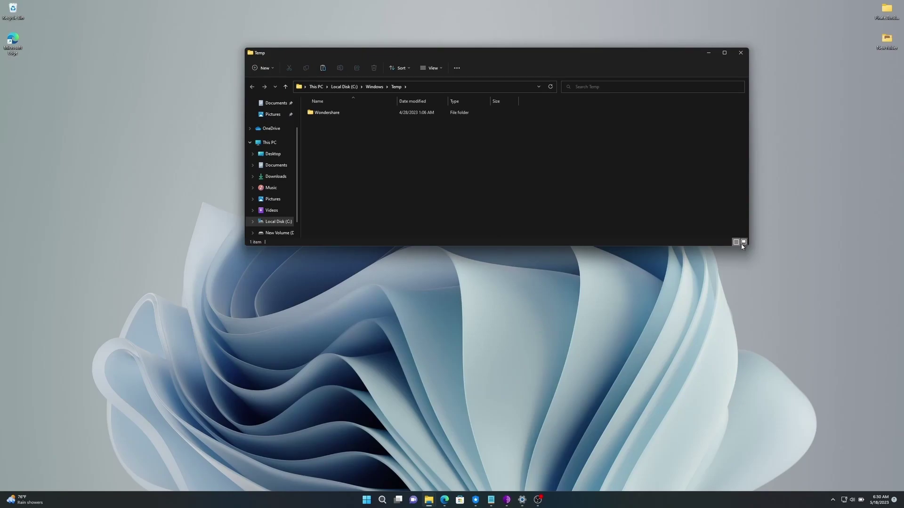
{"action": "left_click_drag", "start_coordinate": [747, 240], "coordinate": [750, 316]}
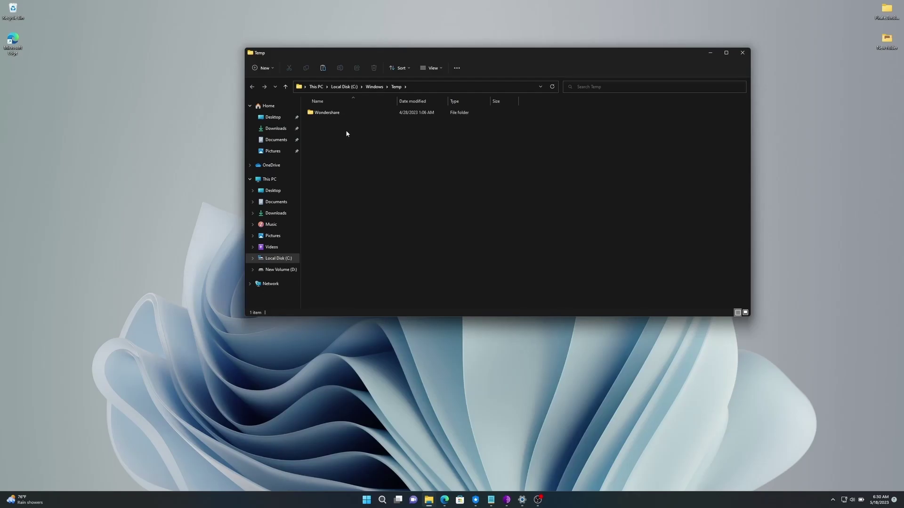
{"action": "left_click", "coordinate": [743, 52]}
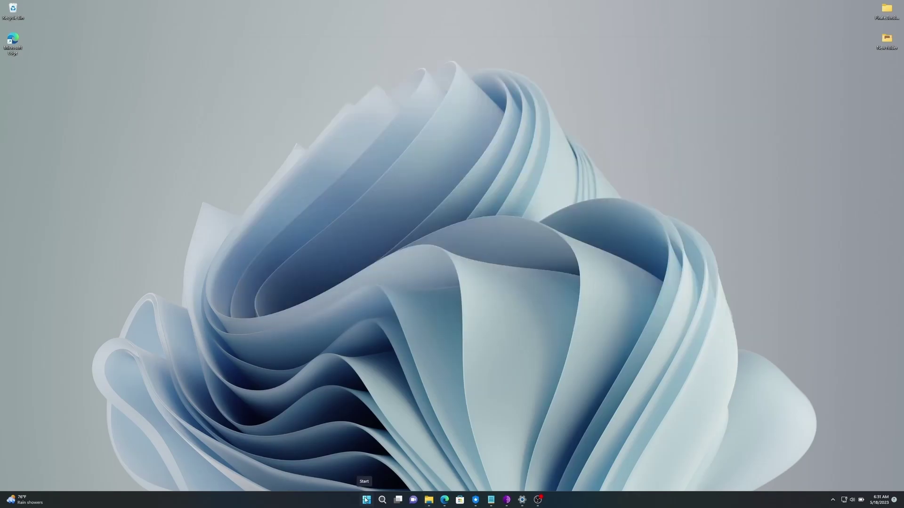
Run the command %temp% to open the user's temporary files folder.
{"action": "key", "text": "super+r"}
{"action": "left_click", "coordinate": [84, 431]}
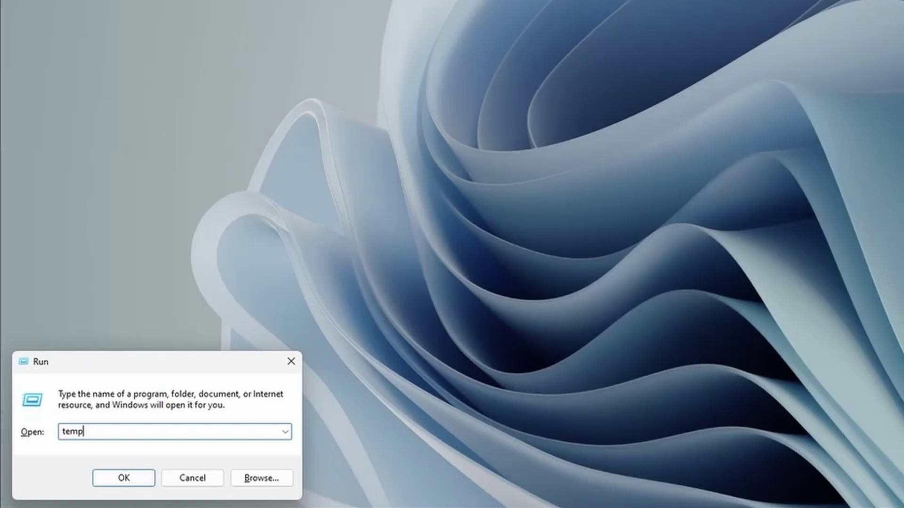
{"action": "type", "text": "%temp%"}
{"action": "key", "text": "Return"}
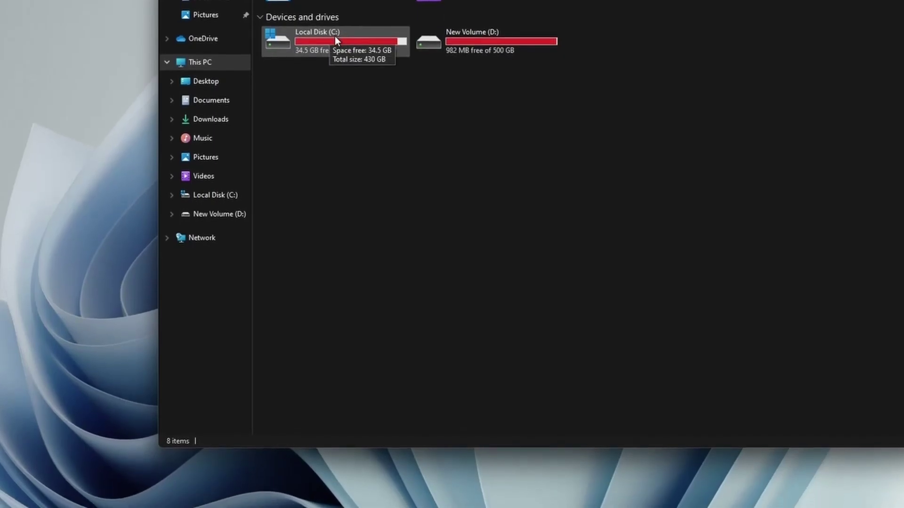
Scan Local Disk (C:) for file system errors from its properties, and open the drive optimization tool.
{"action": "right_click", "coordinate": [334, 36]}
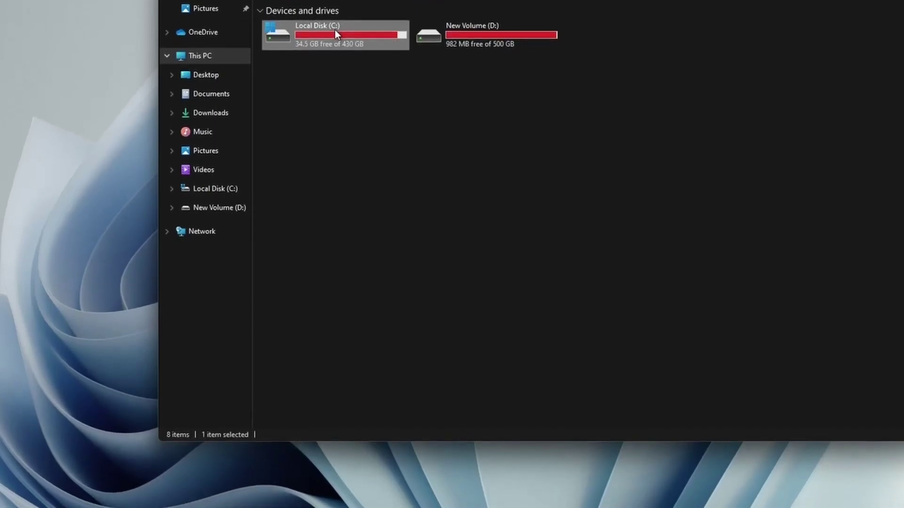
{"action": "left_click", "coordinate": [376, 212]}
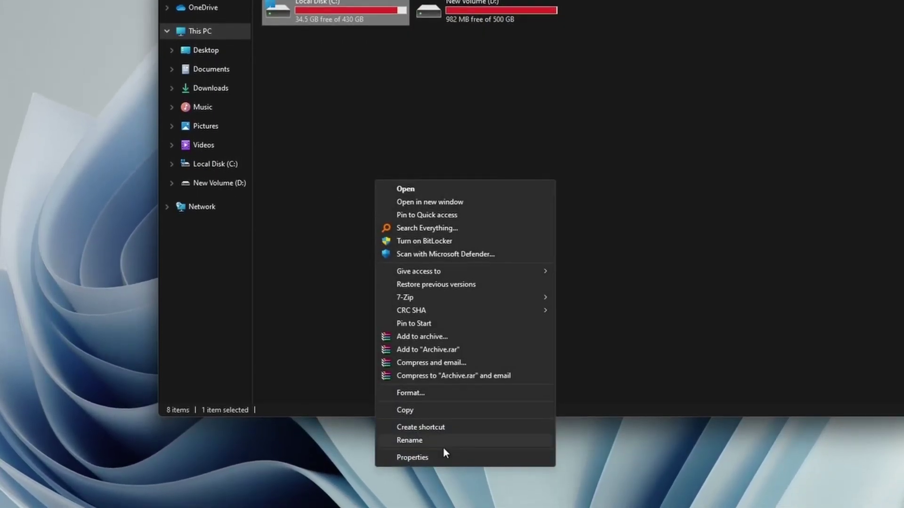
{"action": "left_click", "coordinate": [413, 464]}
{"action": "left_click_drag", "start_coordinate": [466, 260], "coordinate": [199, 119]}
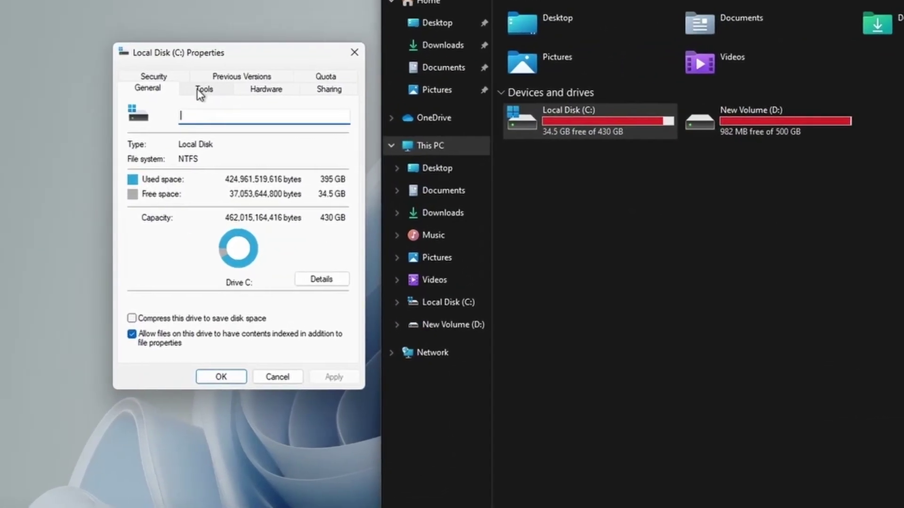
{"action": "left_click", "coordinate": [187, 137]}
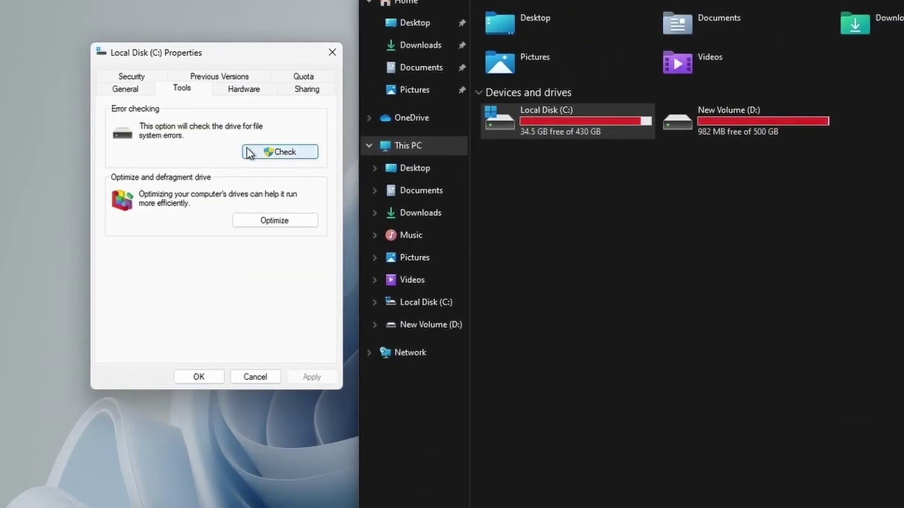
{"action": "left_click", "coordinate": [236, 153]}
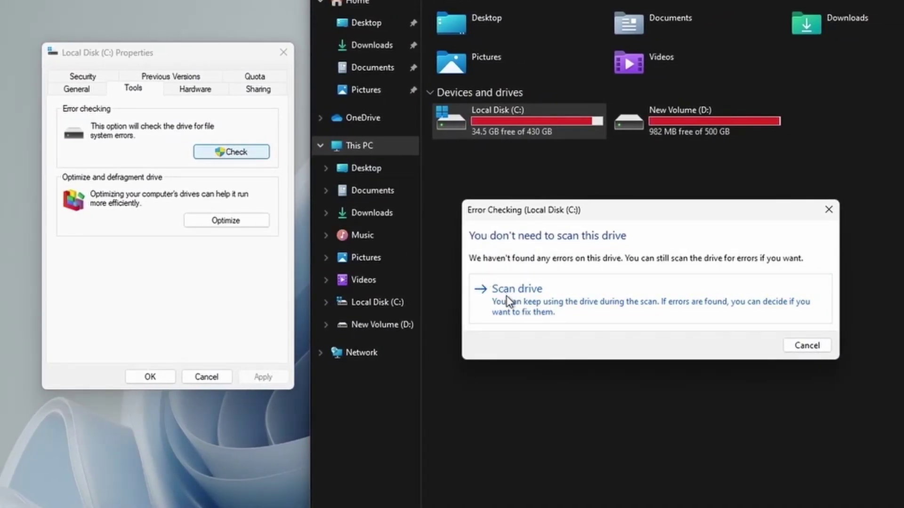
{"action": "left_click", "coordinate": [507, 302]}
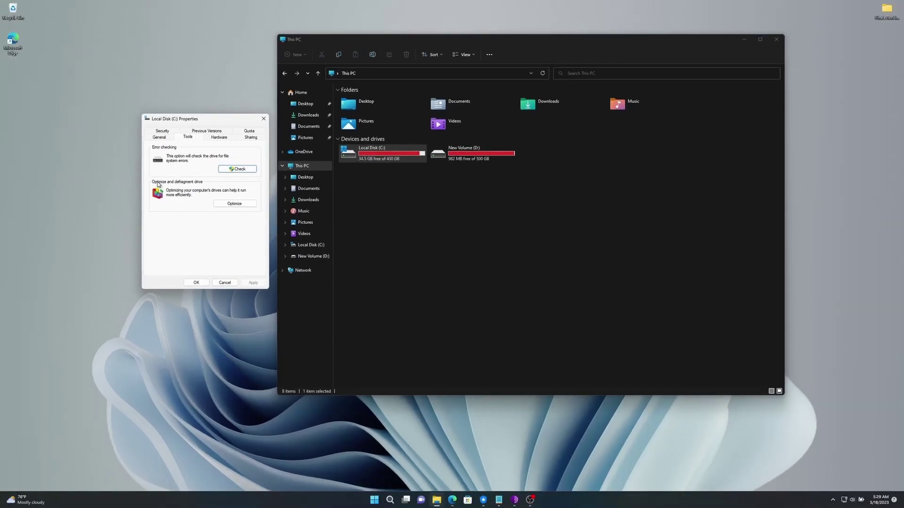
{"action": "left_click", "coordinate": [234, 204]}
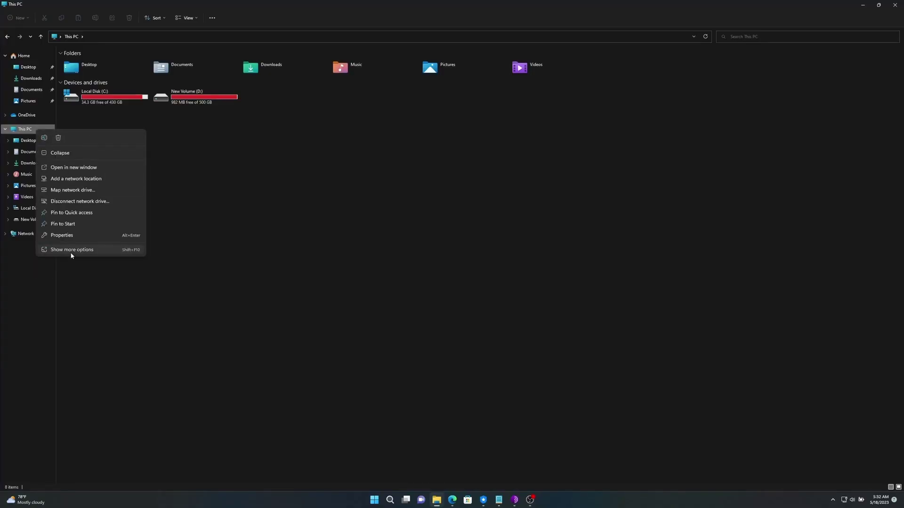
Open the properties of This PC and minimize the File Explorer window.
{"action": "left_click", "coordinate": [73, 254]}
{"action": "left_click", "coordinate": [91, 353]}
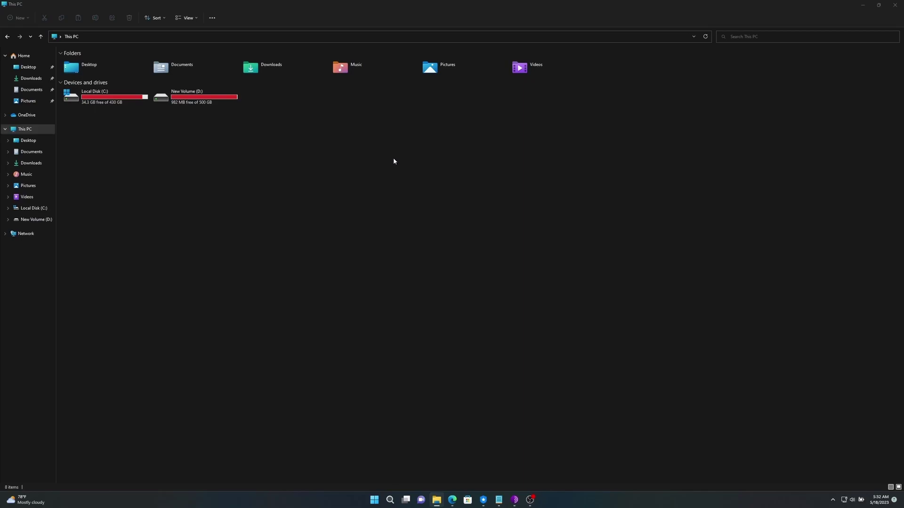
{"action": "left_click", "coordinate": [879, 5]}
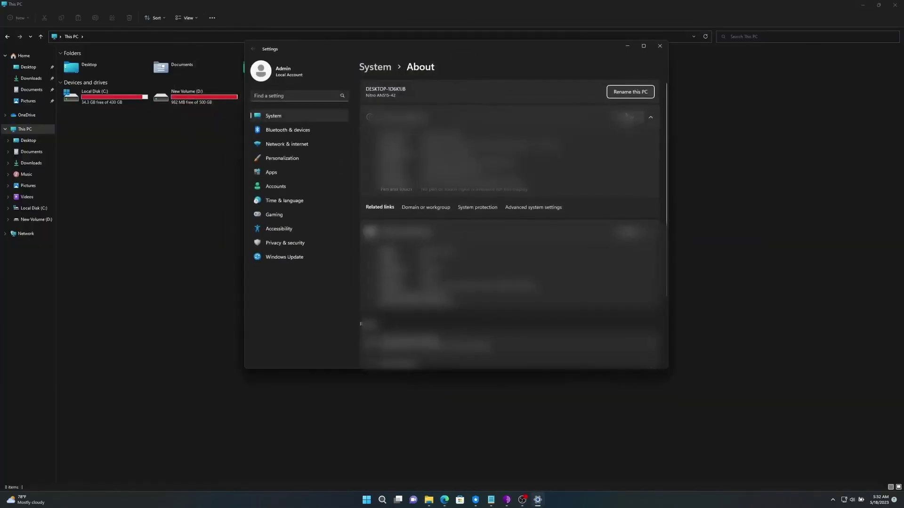
{"action": "left_click", "coordinate": [864, 4]}
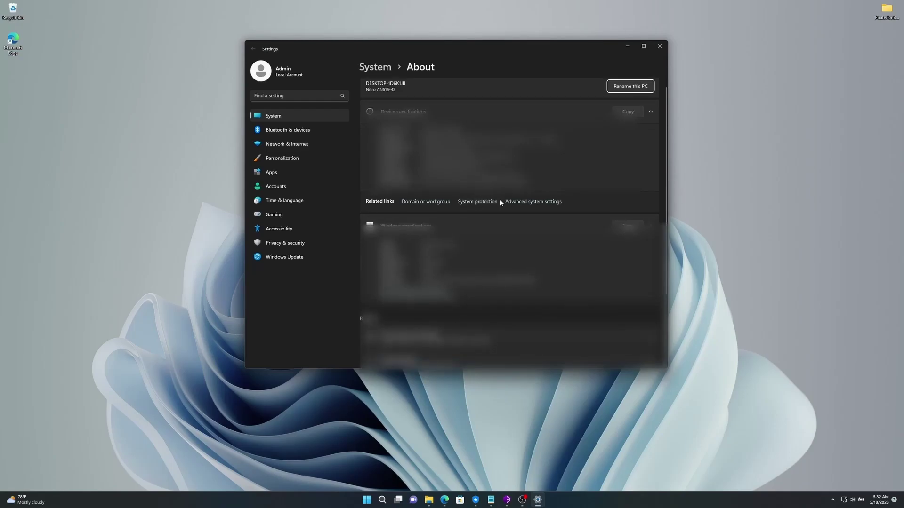
Open the advanced system settings, minimize Settings, and move the System Properties dialog toward the middle of the desktop.
{"action": "left_click", "coordinate": [535, 202]}
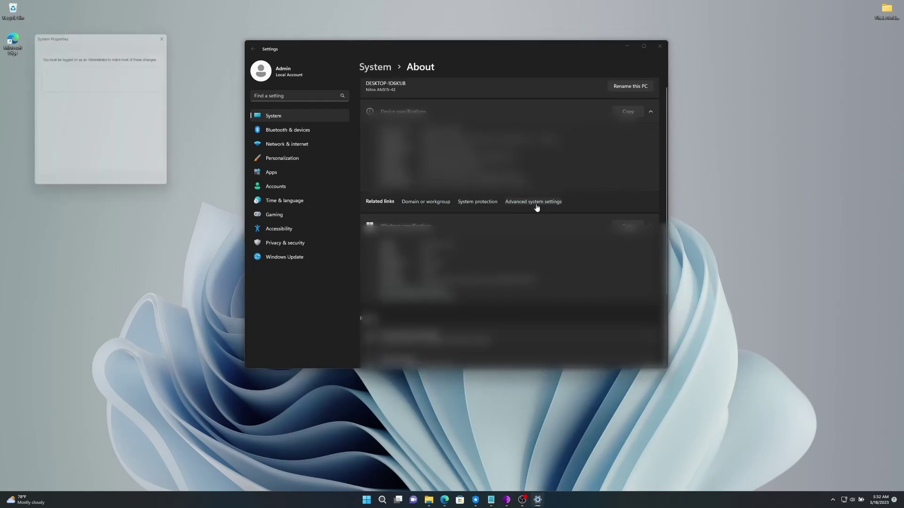
{"action": "left_click", "coordinate": [627, 46]}
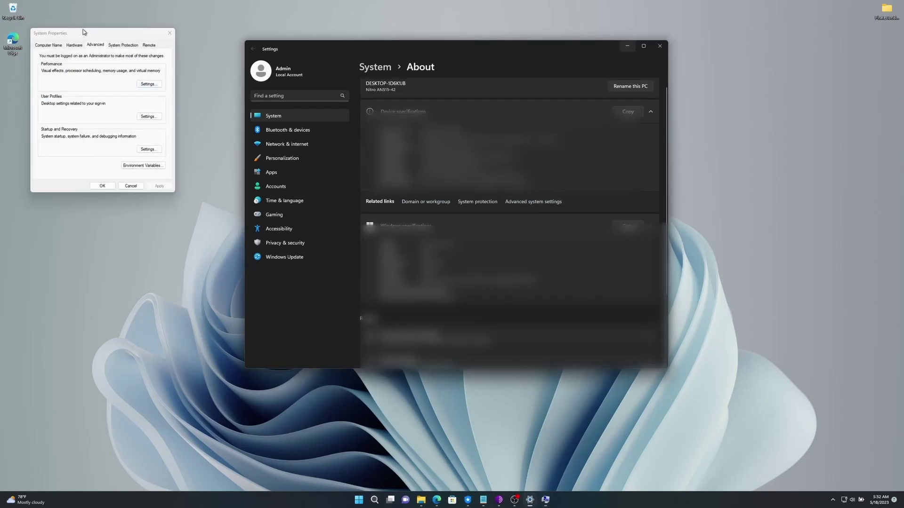
{"action": "left_click_drag", "start_coordinate": [135, 35], "coordinate": [359, 81]}
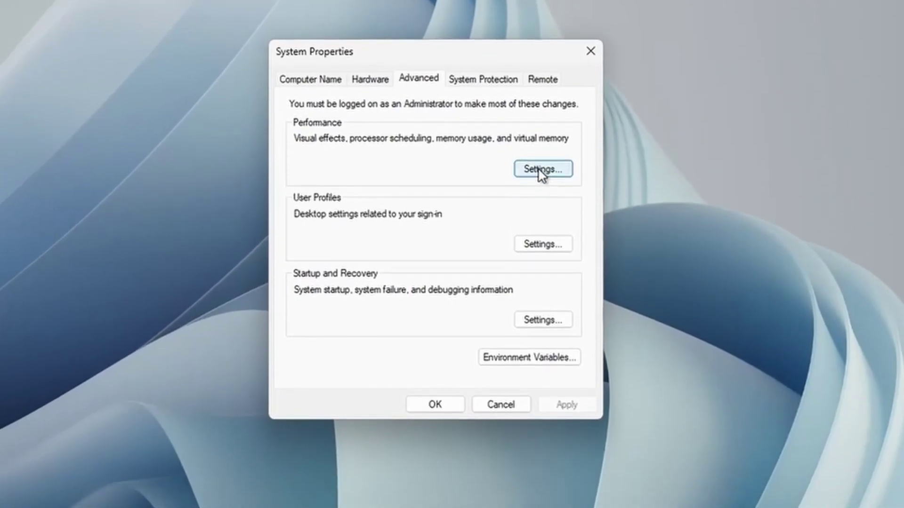
In the virtual memory options, disable automatic paging file management for all drives and choose a custom size for drive C:.
{"action": "left_click", "coordinate": [539, 171]}
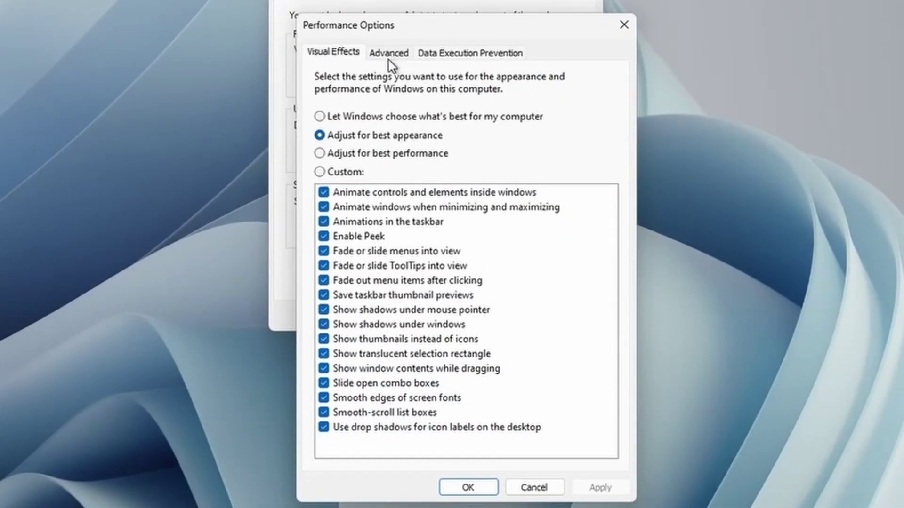
{"action": "left_click", "coordinate": [371, 53]}
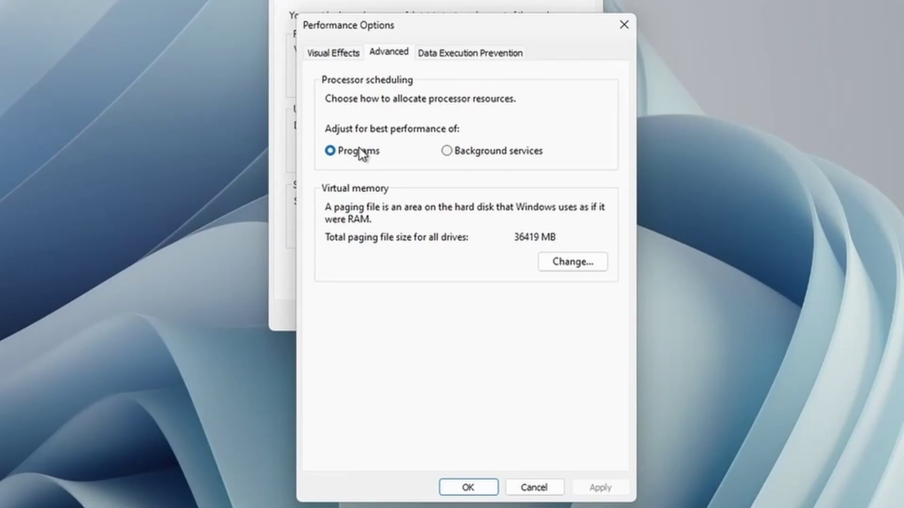
{"action": "left_click", "coordinate": [554, 261]}
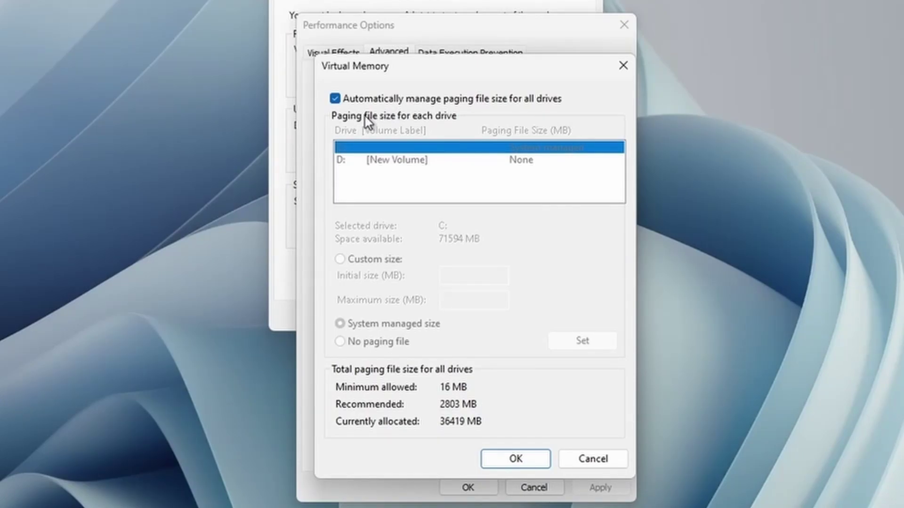
{"action": "left_click", "coordinate": [334, 98]}
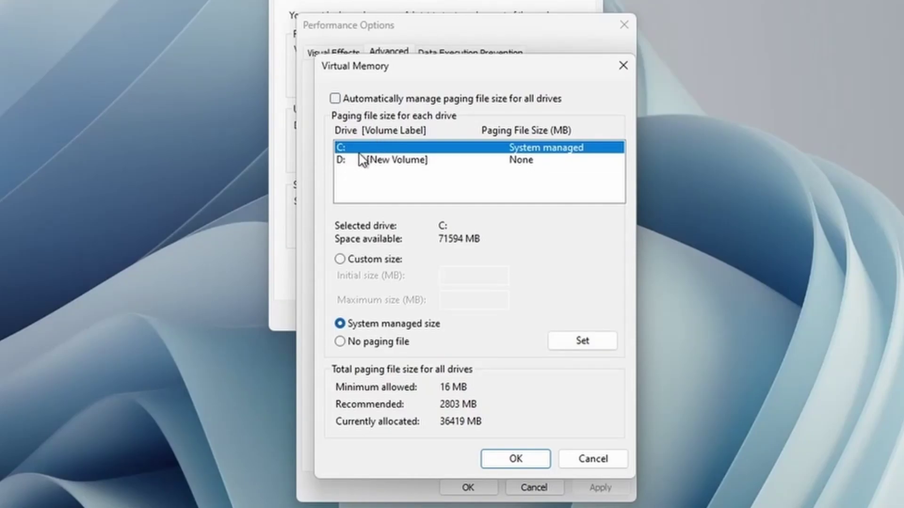
{"action": "left_click", "coordinate": [341, 260]}
{"action": "left_click", "coordinate": [451, 277]}
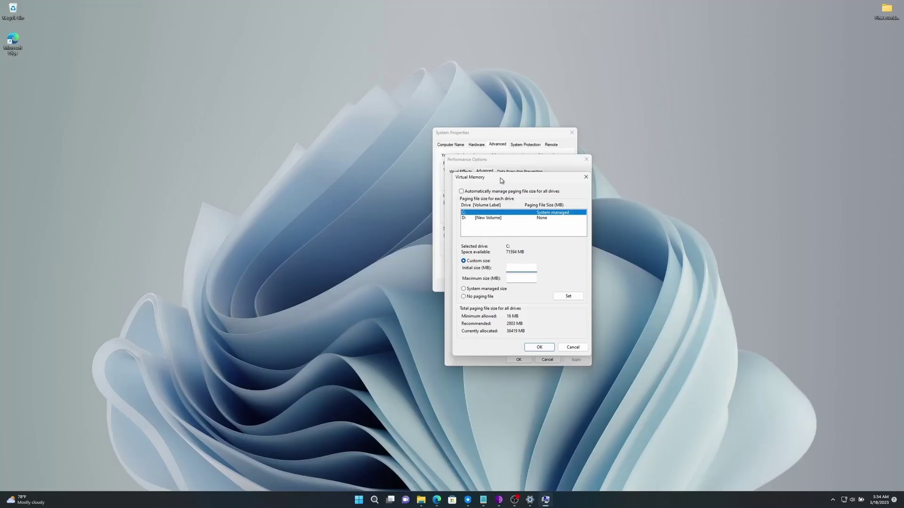
{"action": "left_click_drag", "start_coordinate": [497, 167], "coordinate": [526, 124]}
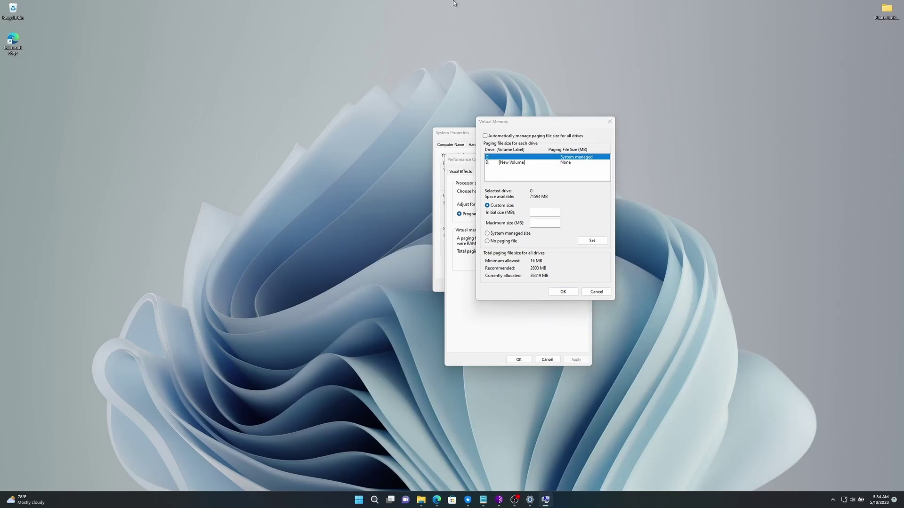
Open the properties of This PC from File Explorer to check the installed RAM.
{"action": "key", "text": "super+e"}
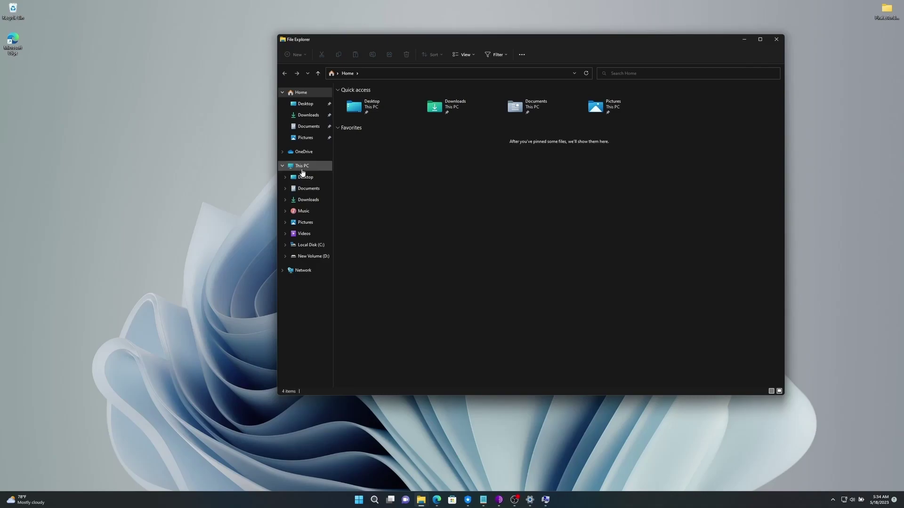
{"action": "left_click", "coordinate": [302, 166]}
{"action": "right_click", "coordinate": [309, 167]}
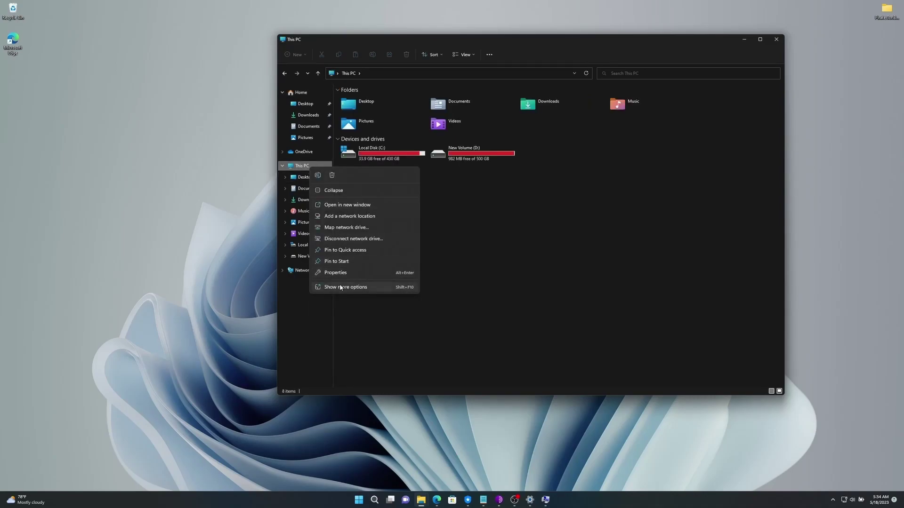
{"action": "left_click", "coordinate": [338, 273]}
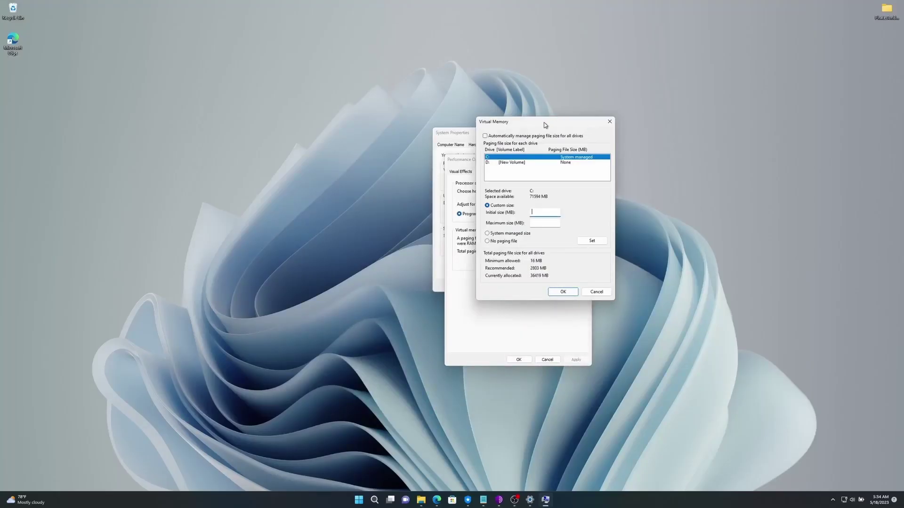
Search for and open Calculator, and place it beside the Virtual Memory dialog so both are visible.
{"action": "key", "text": "super+s"}
{"action": "type", "text": "sca"}
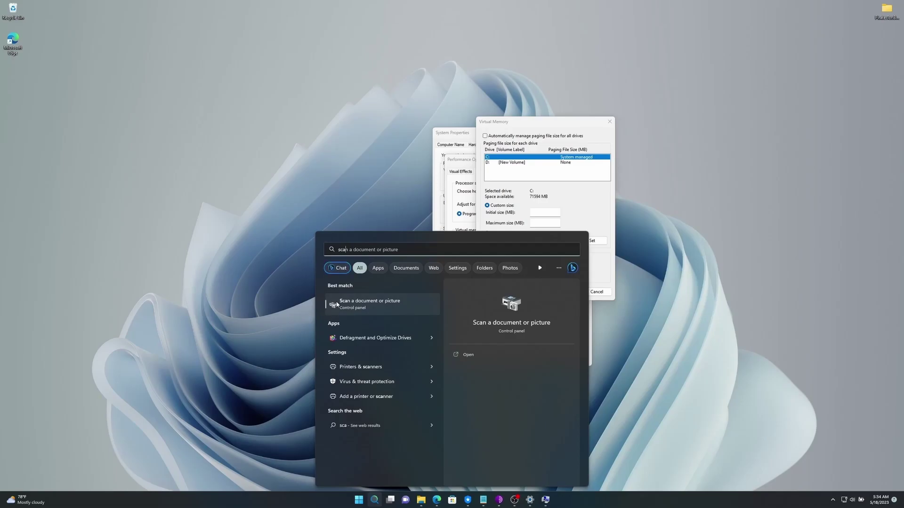
{"action": "key", "text": "BackSpace"}
{"action": "key", "text": "BackSpace"}
{"action": "key", "text": "BackSpace"}
{"action": "type", "text": "c"}
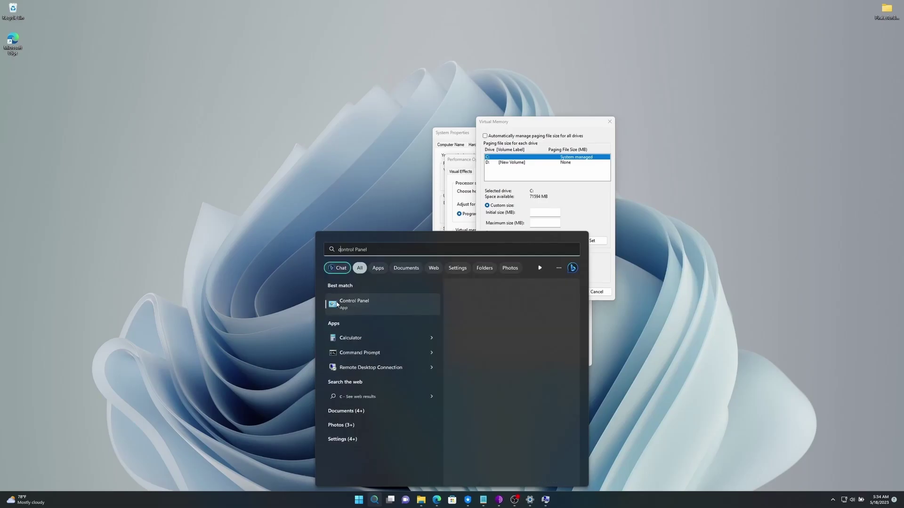
{"action": "type", "text": "acu"}
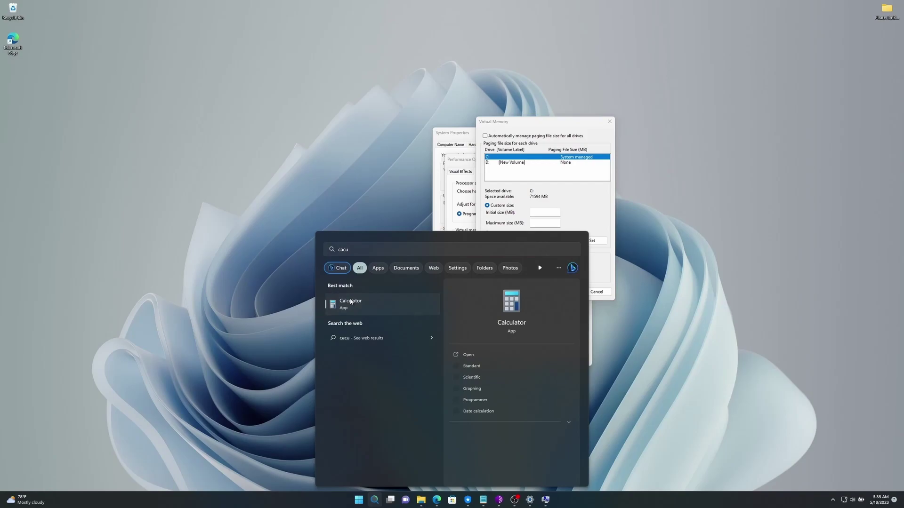
{"action": "left_click", "coordinate": [350, 302]}
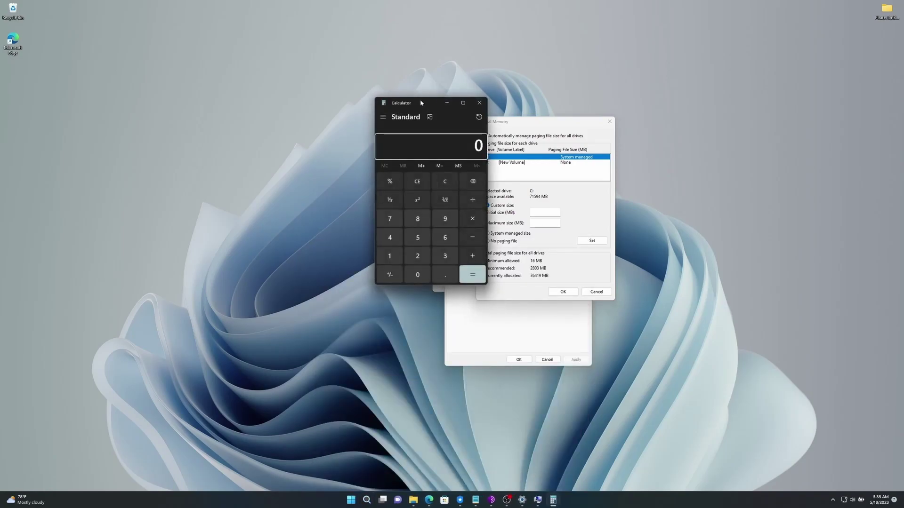
{"action": "left_click_drag", "start_coordinate": [420, 100], "coordinate": [206, 155]}
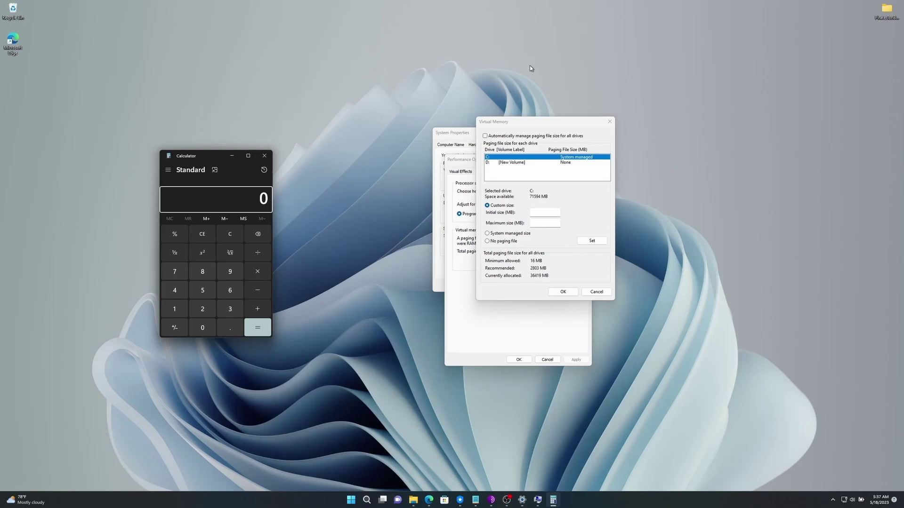
Calculate 16 × 1024 in Calculator and set the paging file's initial size to 16384 MB.
{"action": "left_click", "coordinate": [238, 204]}
{"action": "type", "text": "16"}
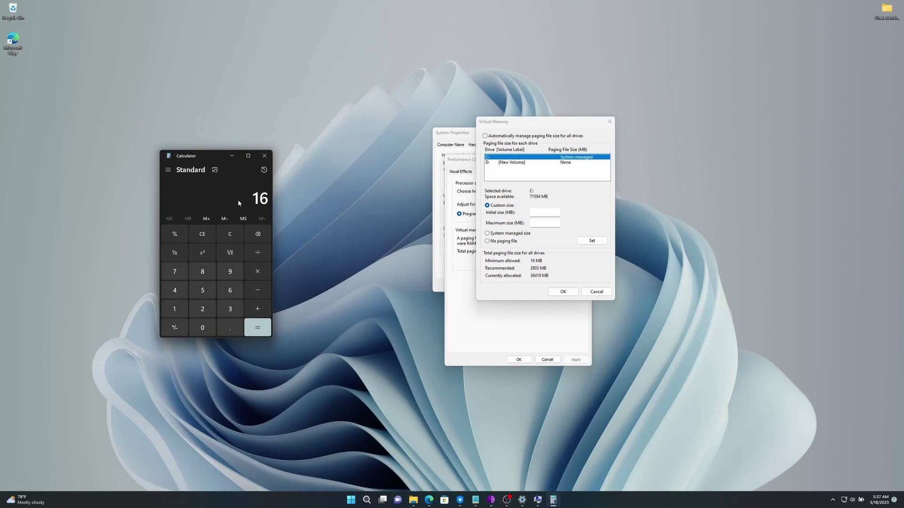
{"action": "left_click", "coordinate": [258, 273]}
{"action": "type", "text": "1024"}
{"action": "left_click", "coordinate": [257, 327]}
{"action": "left_click", "coordinate": [537, 213]}
{"action": "type", "text": "16384"}
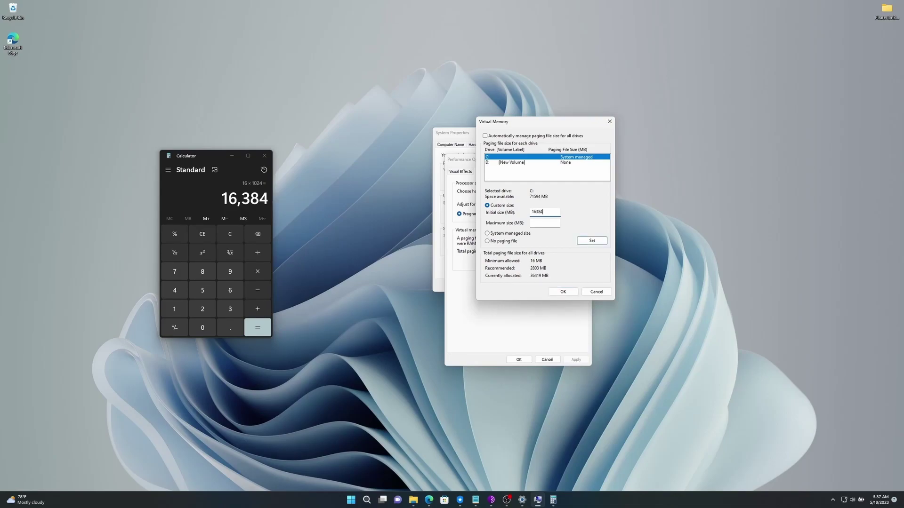
Multiply the initial size by 1.5 in Calculator and set the paging file's maximum size to 24576 MB.
{"action": "left_click", "coordinate": [537, 223]}
{"action": "left_click", "coordinate": [243, 217]}
{"action": "left_click", "coordinate": [258, 272]}
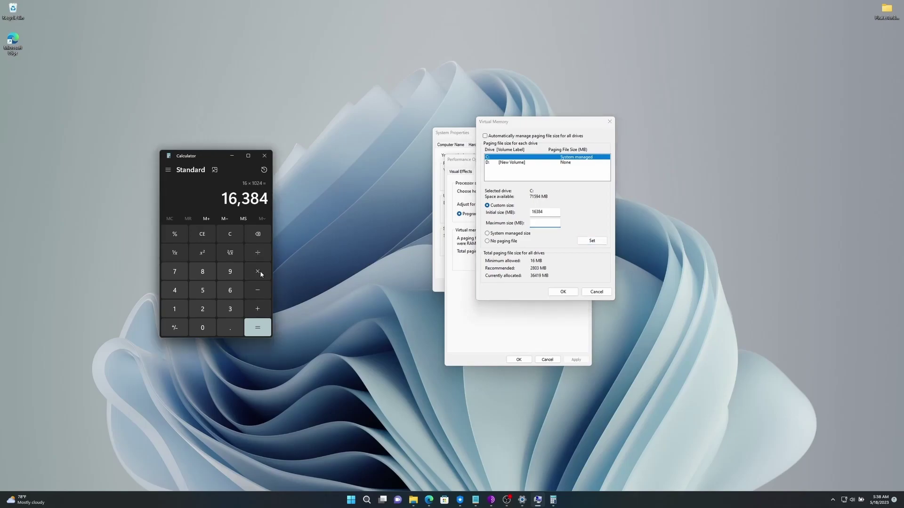
{"action": "left_click", "coordinate": [175, 309]}
{"action": "left_click", "coordinate": [230, 327]}
{"action": "left_click", "coordinate": [202, 291]}
{"action": "left_click", "coordinate": [263, 331]}
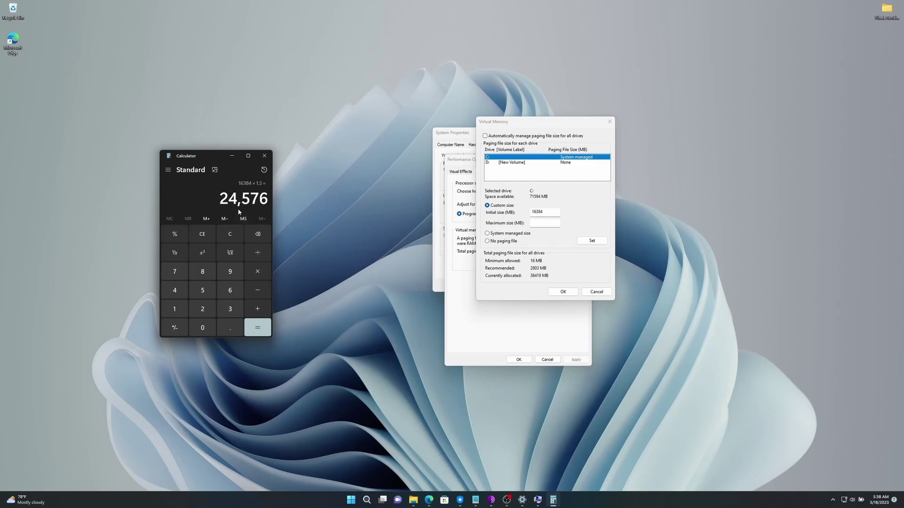
{"action": "left_click", "coordinate": [542, 223]}
{"action": "type", "text": "24"}
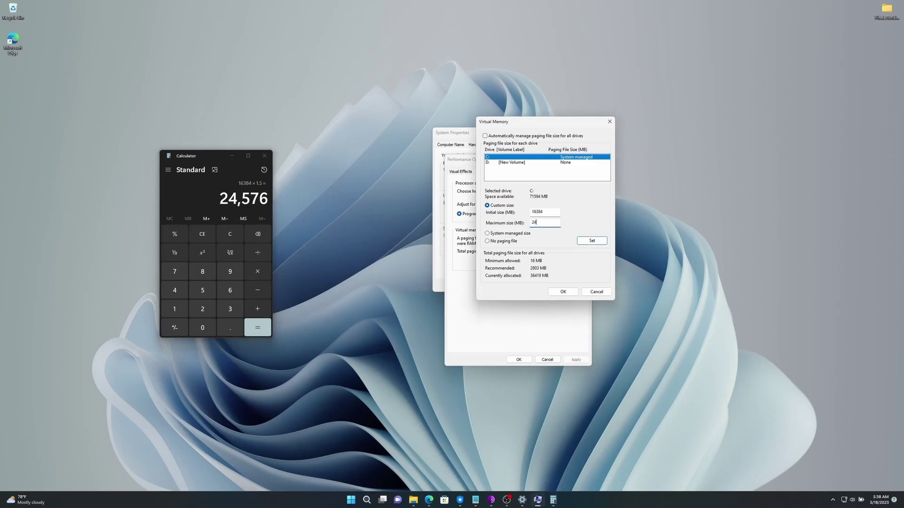
{"action": "type", "text": "576"}
Set and confirm the custom paging file size, accept the restart notice, and close the system dialogs and Calculator.
{"action": "left_click", "coordinate": [588, 243]}
{"action": "left_click", "coordinate": [563, 292]}
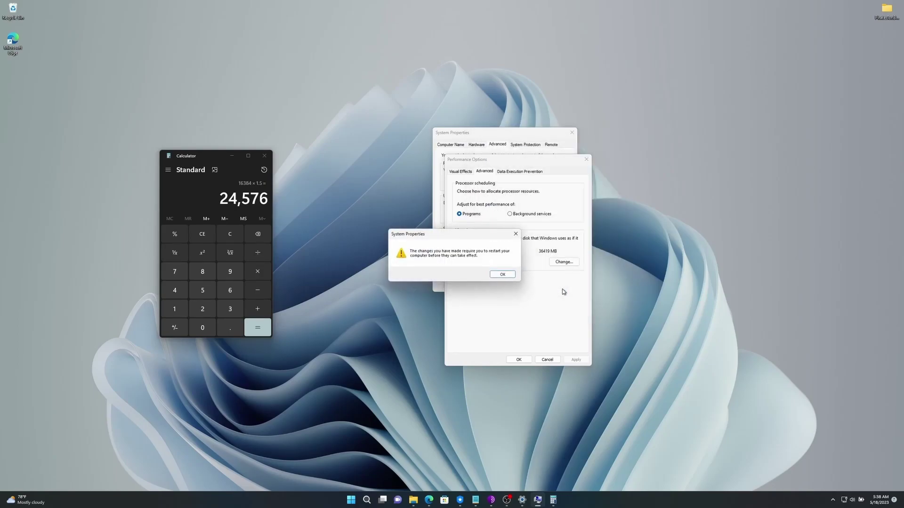
{"action": "left_click", "coordinate": [507, 274]}
{"action": "left_click", "coordinate": [575, 361]}
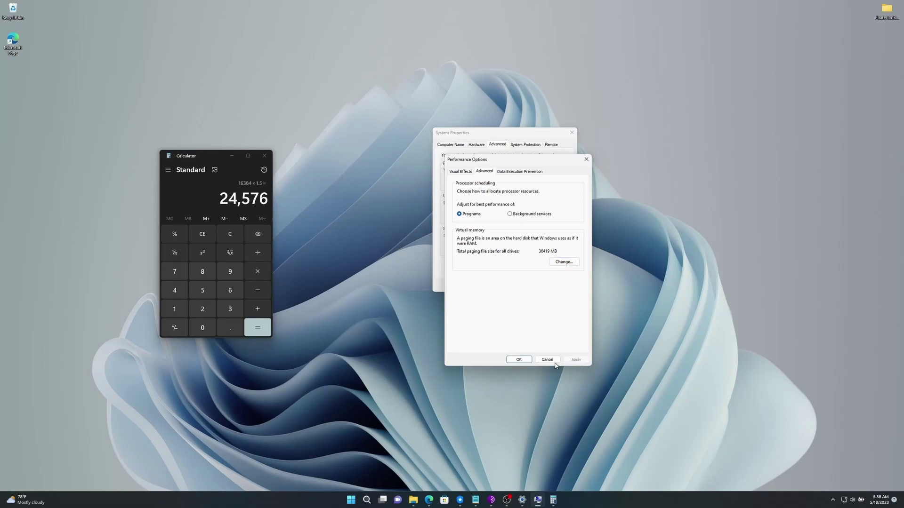
{"action": "left_click", "coordinate": [521, 360]}
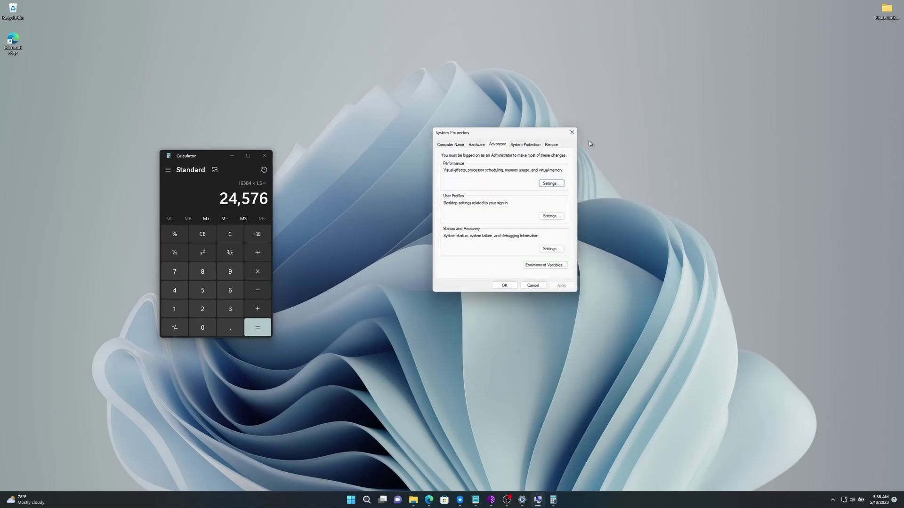
{"action": "left_click", "coordinate": [572, 132]}
{"action": "left_click", "coordinate": [264, 155]}
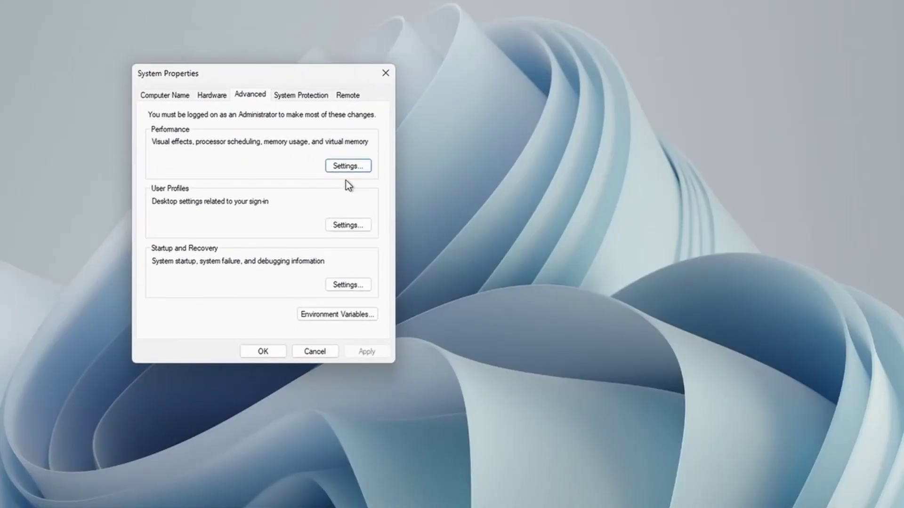
In the performance settings of System Properties, set the visual effects to Adjust for best performance and apply the change.
{"action": "left_click", "coordinate": [343, 167]}
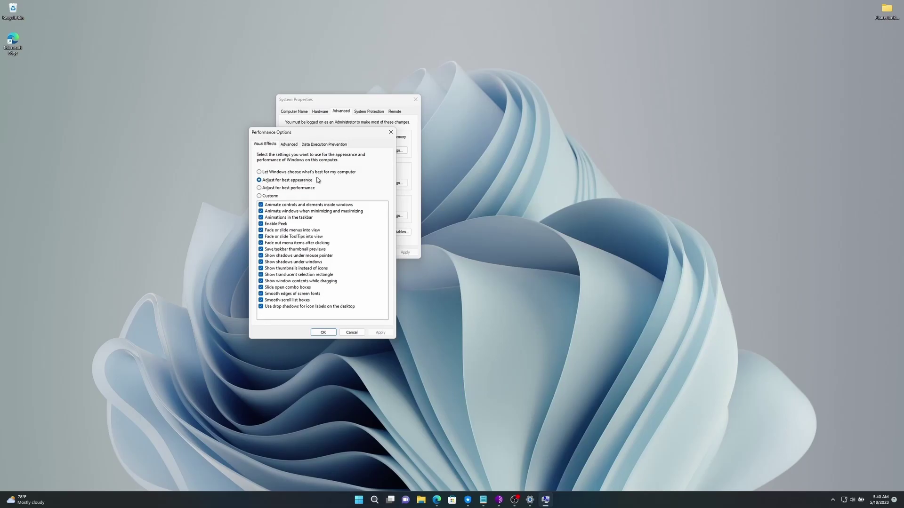
{"action": "left_click", "coordinate": [297, 174]}
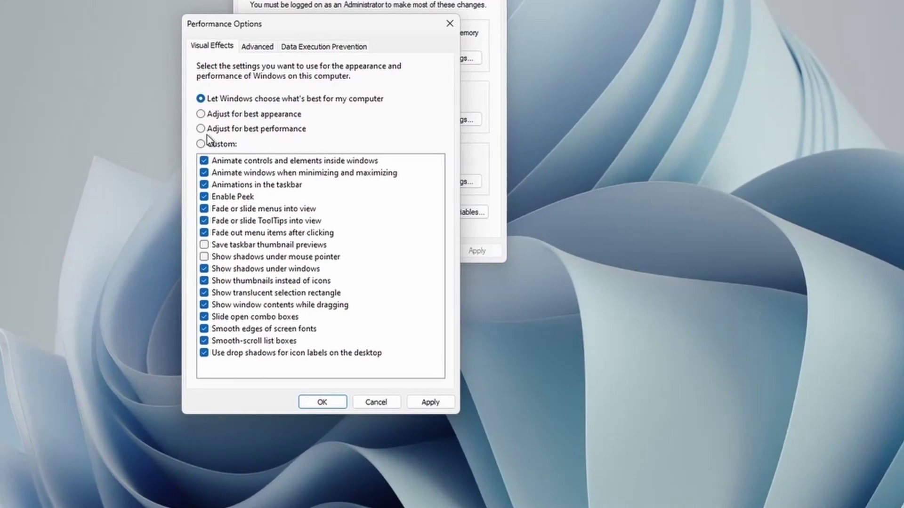
{"action": "left_click", "coordinate": [211, 129]}
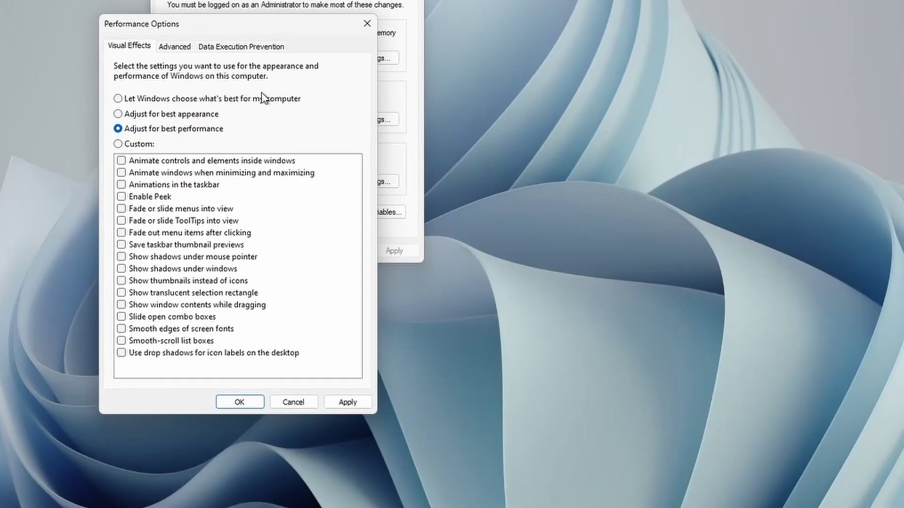
{"action": "left_click_drag", "start_coordinate": [203, 25], "coordinate": [686, 1]}
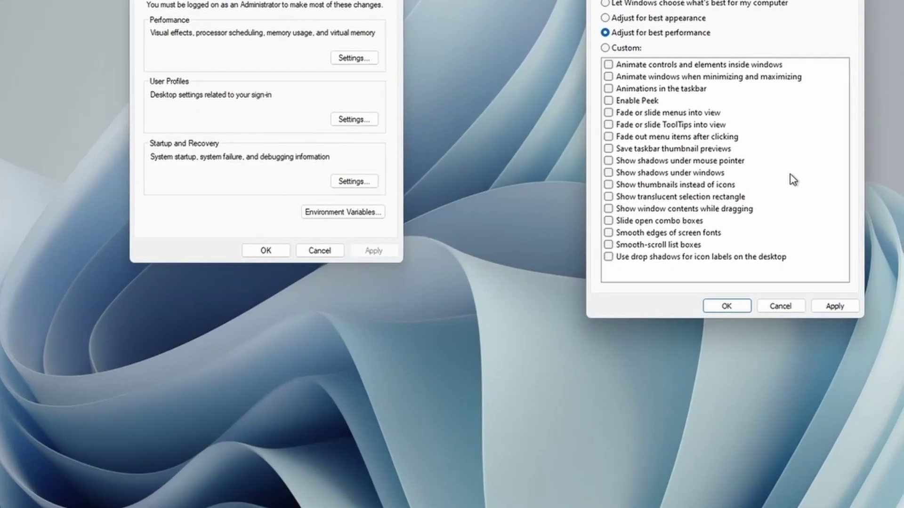
{"action": "left_click", "coordinate": [832, 305]}
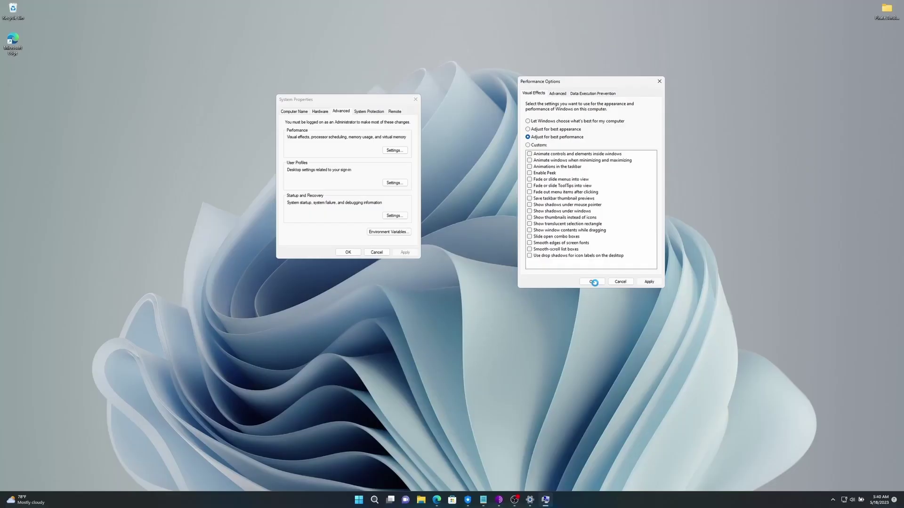
{"action": "left_click", "coordinate": [724, 306]}
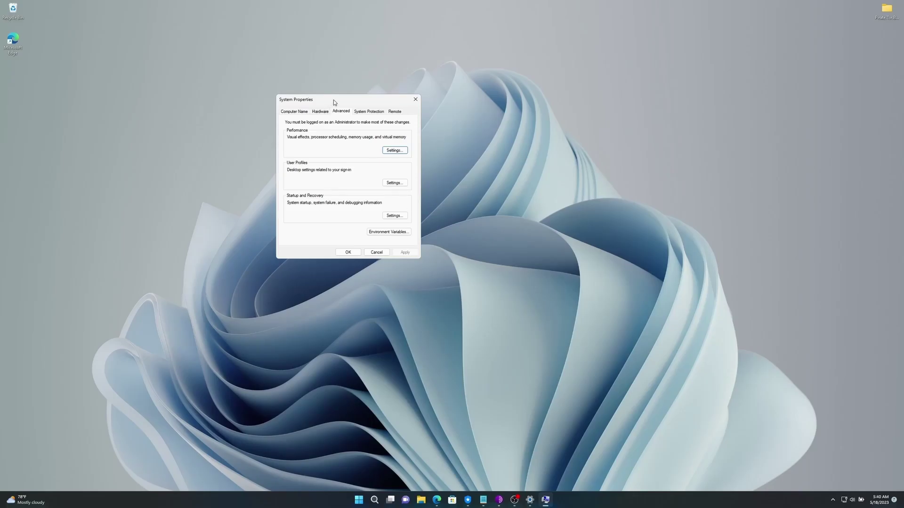
Move System Properties aside, view the file icons in the Videos folder, and minimize File Explorer.
{"action": "left_click_drag", "start_coordinate": [333, 100], "coordinate": [593, 105]}
{"action": "left_click", "coordinate": [456, 324]}
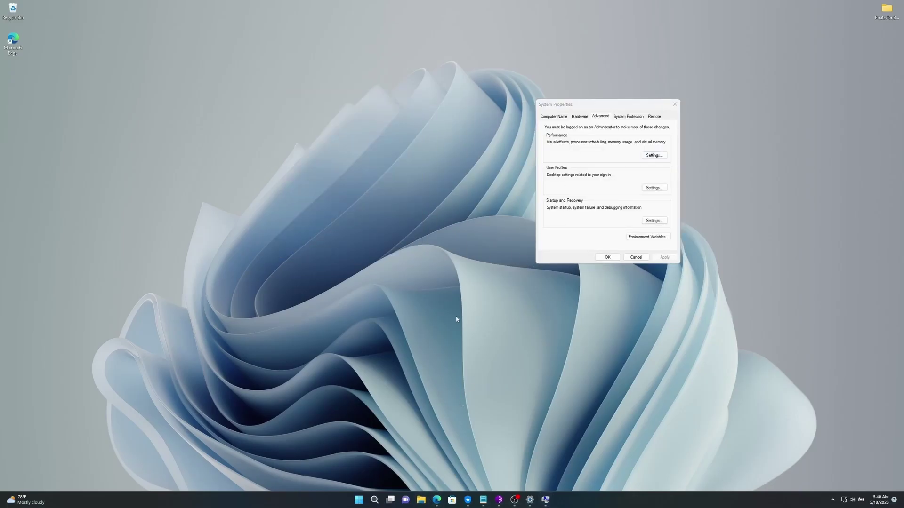
{"action": "key", "text": "super+e"}
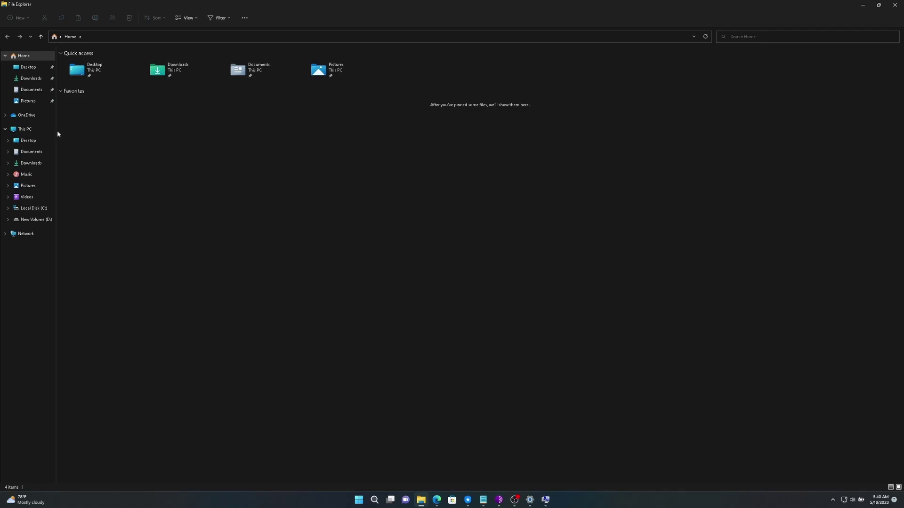
{"action": "left_click", "coordinate": [33, 130]}
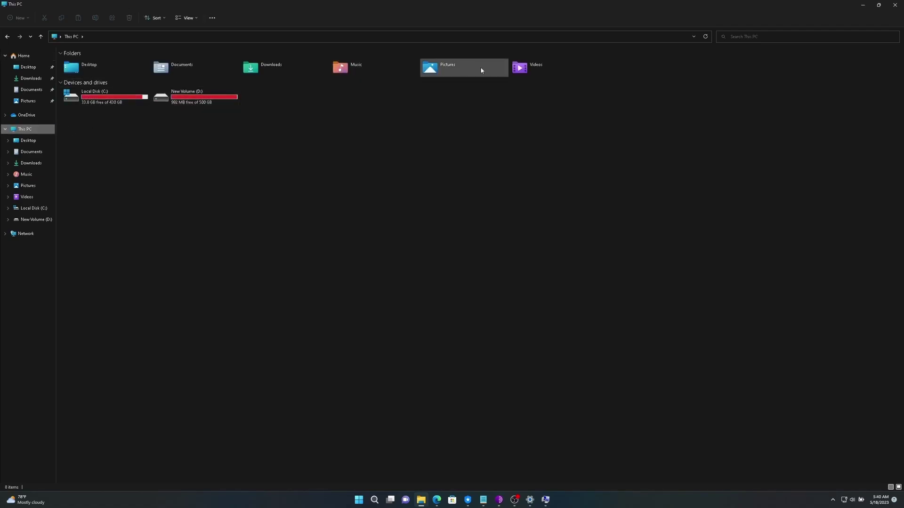
{"action": "double_click", "coordinate": [532, 68]}
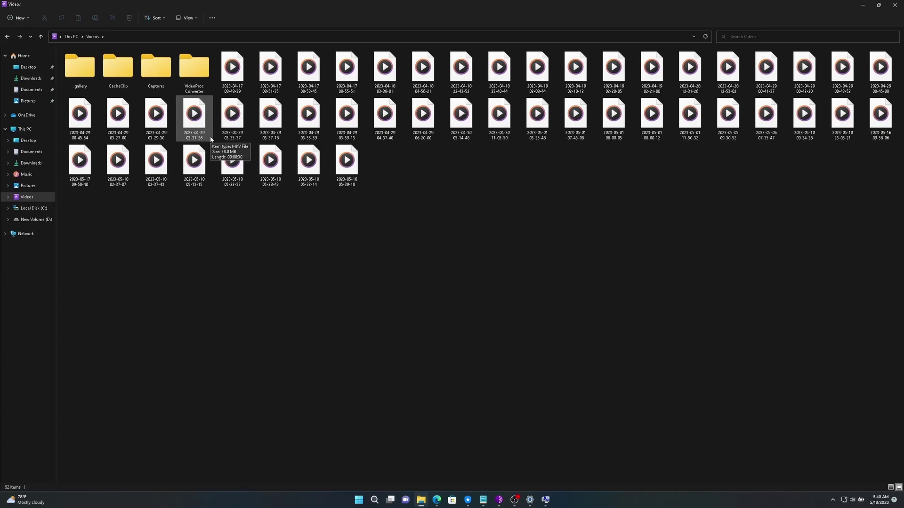
{"action": "left_click", "coordinate": [864, 6]}
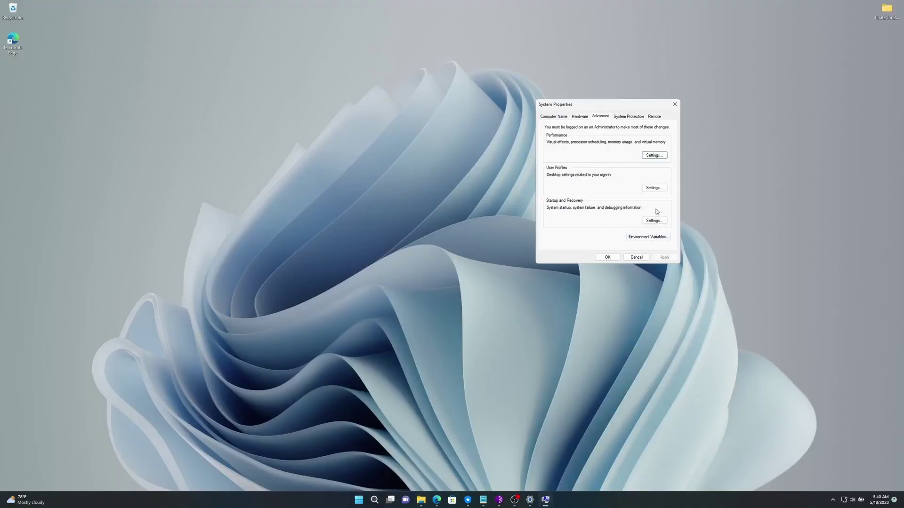
Reopen the visual effects options, enable Show thumbnails instead of icons, and apply and confirm the change.
{"action": "left_click", "coordinate": [654, 155]}
{"action": "left_click_drag", "start_coordinate": [607, 135], "coordinate": [215, 125]}
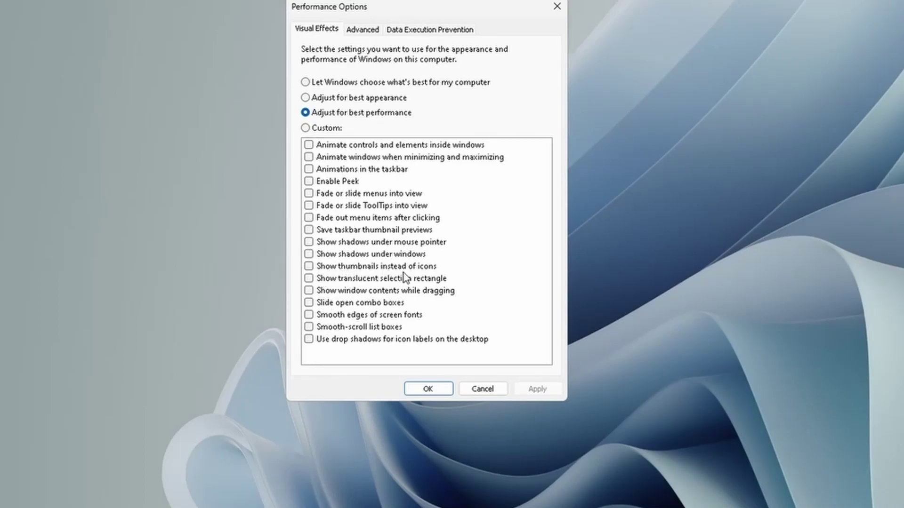
{"action": "left_click", "coordinate": [308, 266]}
{"action": "left_click", "coordinate": [288, 325]}
{"action": "left_click", "coordinate": [232, 325]}
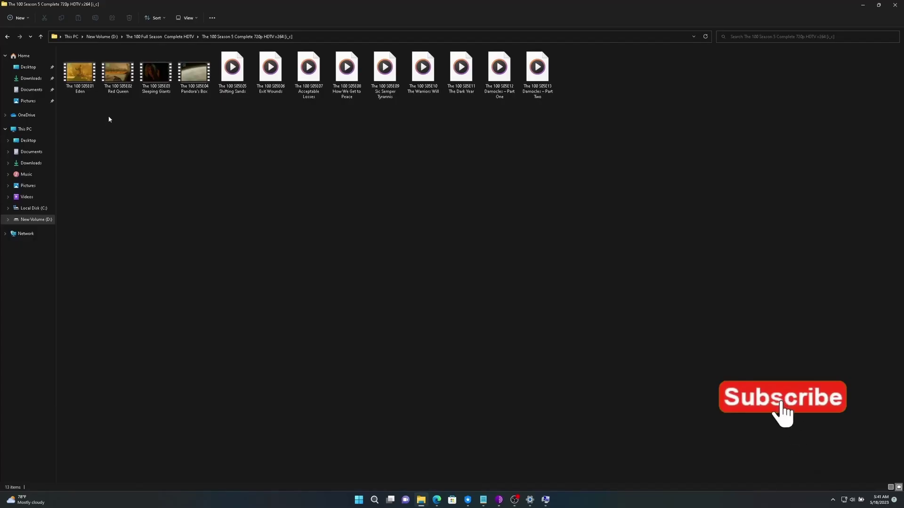